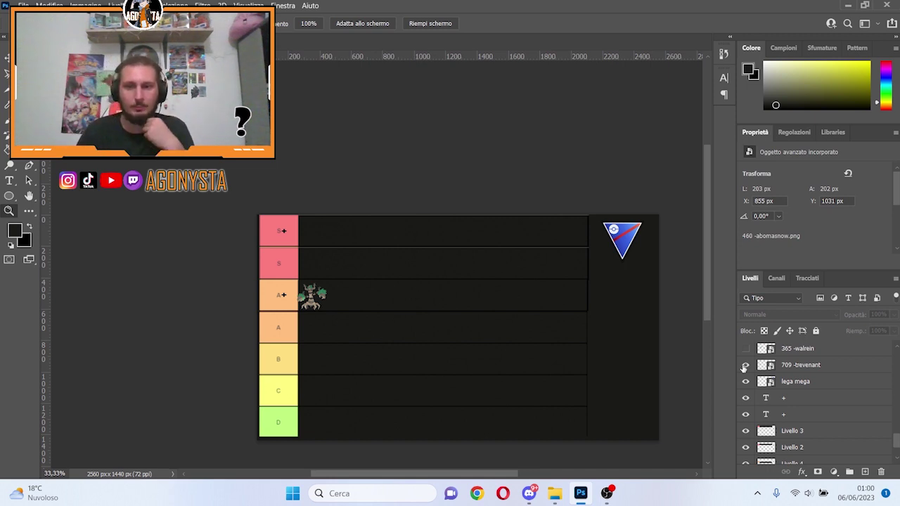
Make the layers 365 -walrein, 195 -quagsire and 379 -regesteel visible on the tier list
{"action": "left_click", "coordinate": [746, 348]}
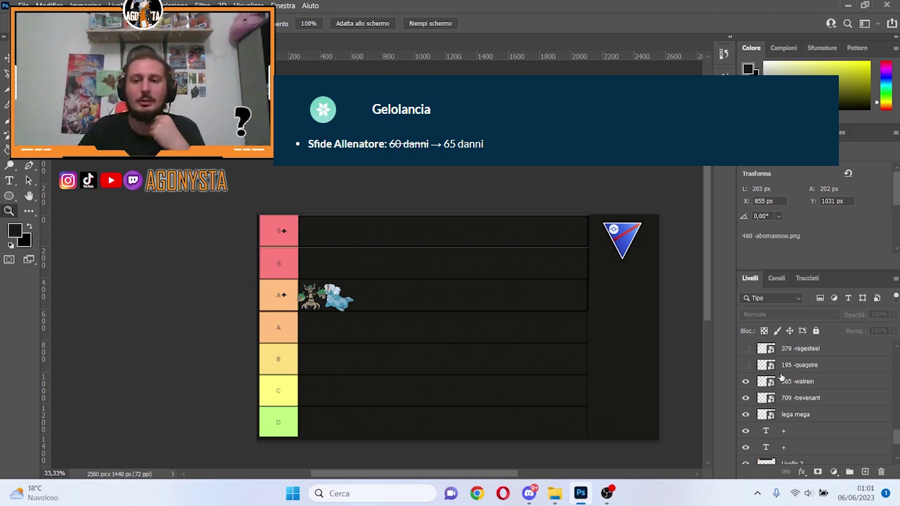
{"action": "left_click", "coordinate": [747, 365]}
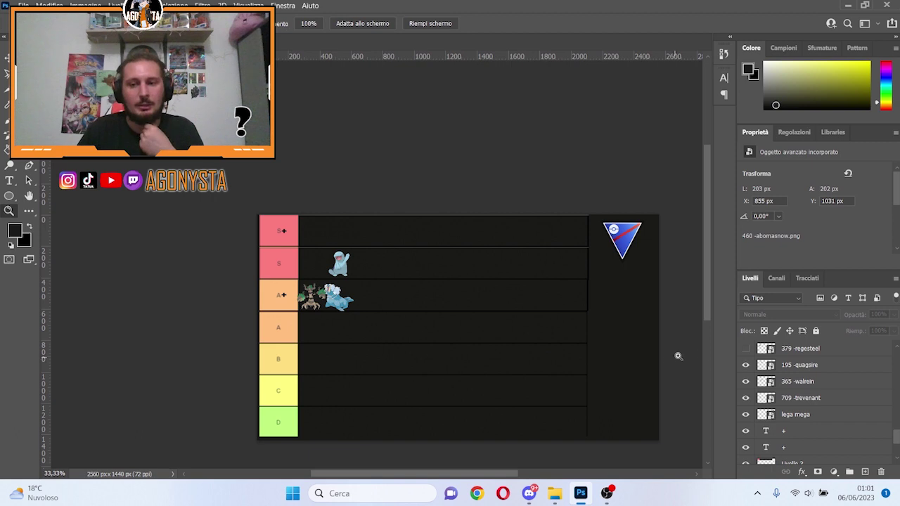
{"action": "left_click", "coordinate": [746, 348]}
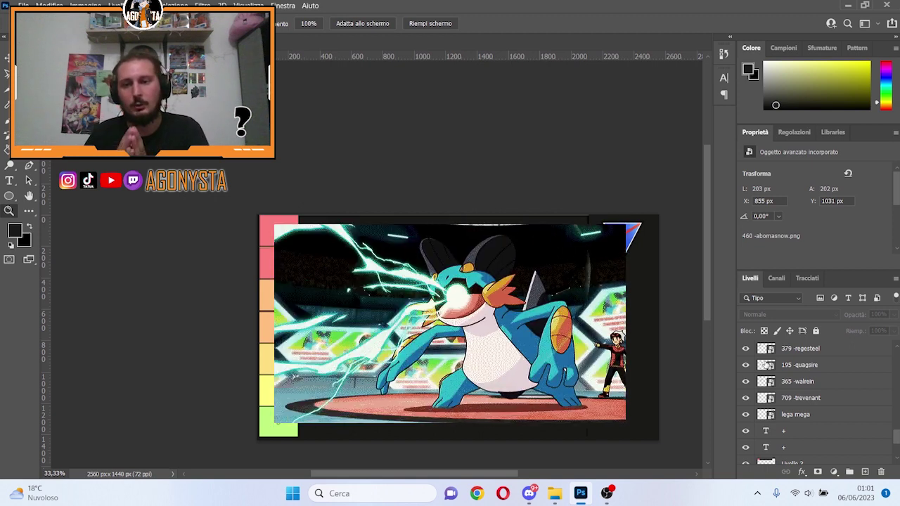
Turn on the visibility of the 308 -madicham and 618 -stunfisk galar layers
{"action": "scroll", "coordinate": [802, 391], "scroll_direction": "up", "scroll_amount": 1}
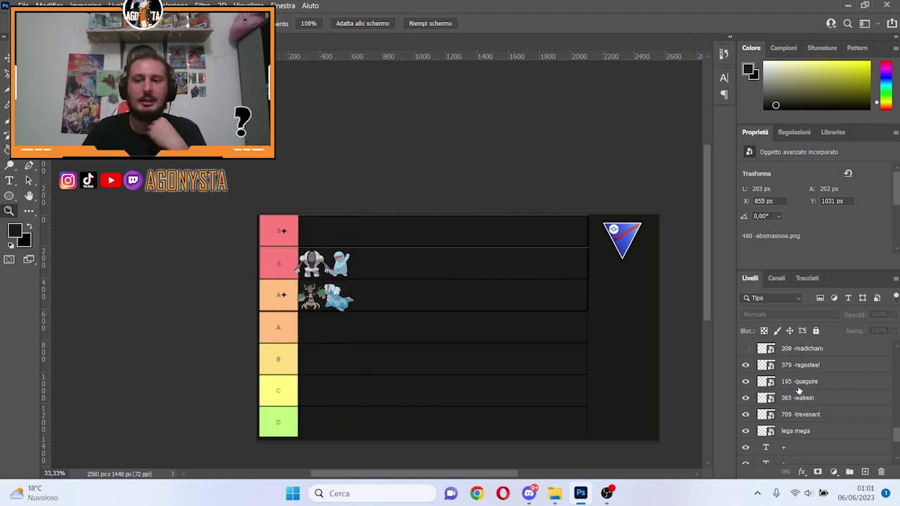
{"action": "scroll", "coordinate": [799, 391], "scroll_direction": "up", "scroll_amount": 1}
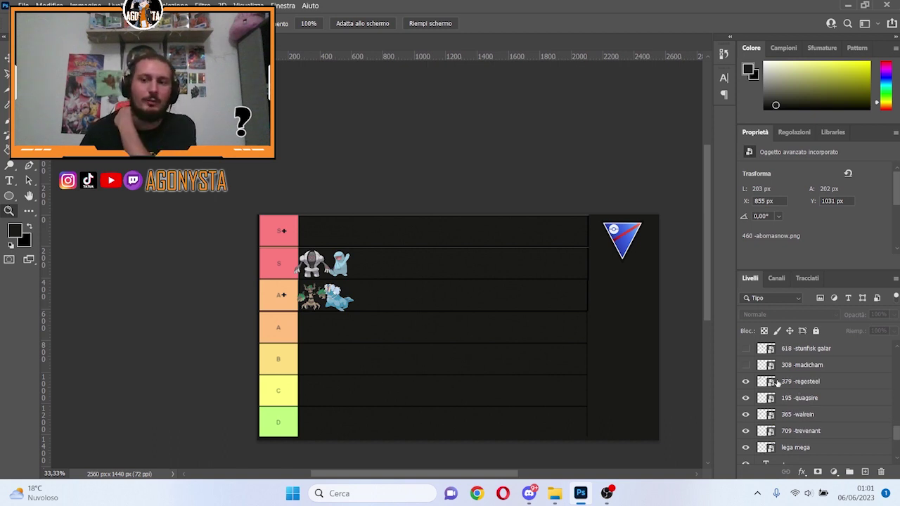
{"action": "left_click", "coordinate": [746, 365]}
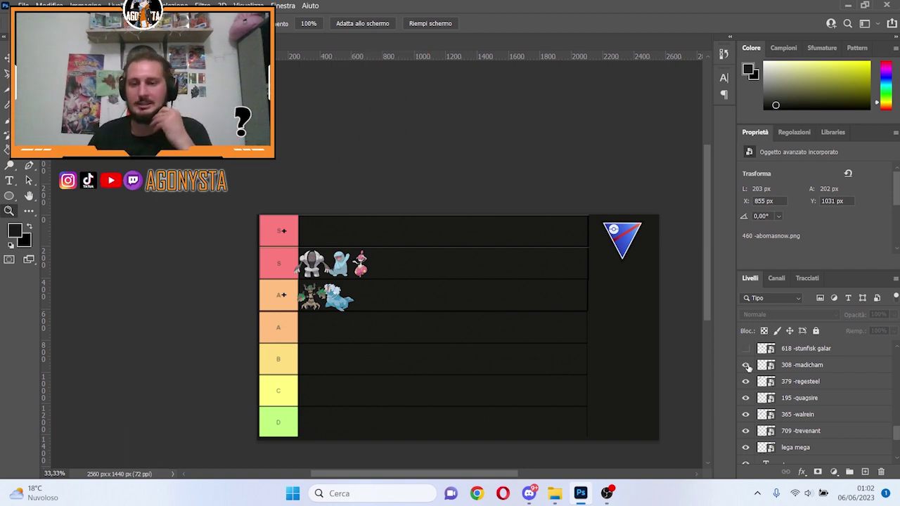
{"action": "scroll", "coordinate": [765, 376], "scroll_direction": "up", "scroll_amount": 1}
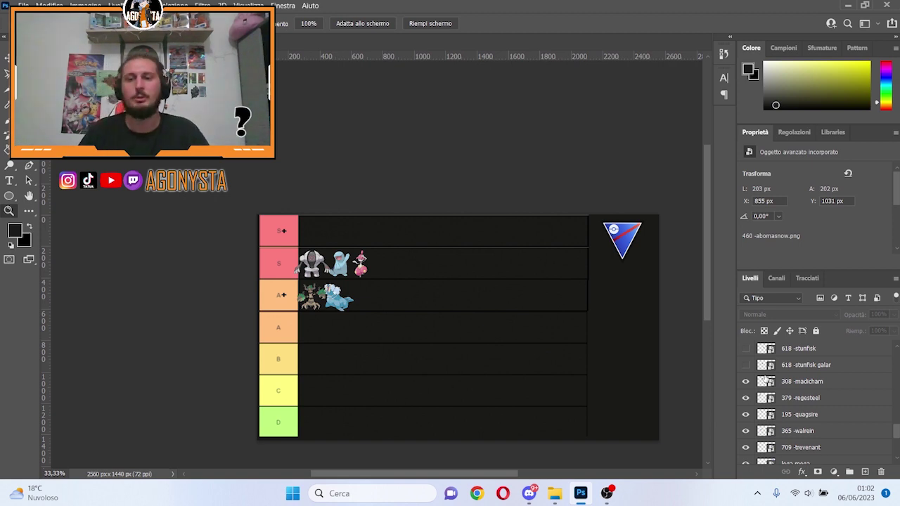
{"action": "left_click", "coordinate": [747, 365]}
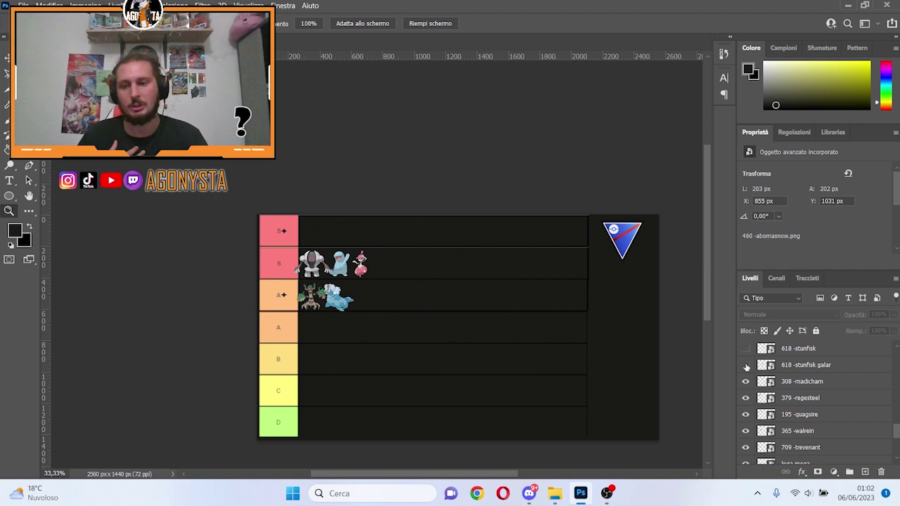
{"action": "left_click", "coordinate": [746, 365]}
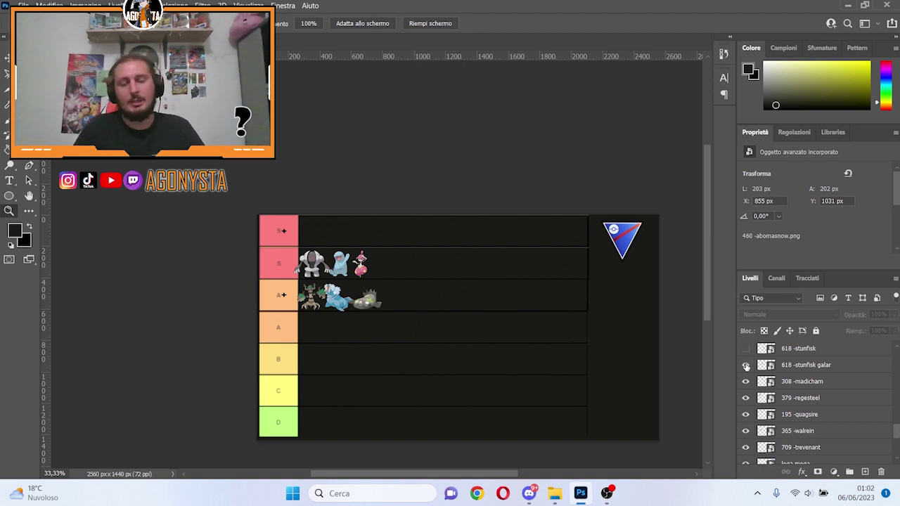
Reveal the 618 -stunfisk and 560 -scrafty layers in the tier list
{"action": "scroll", "coordinate": [746, 373], "scroll_direction": "up", "scroll_amount": 1}
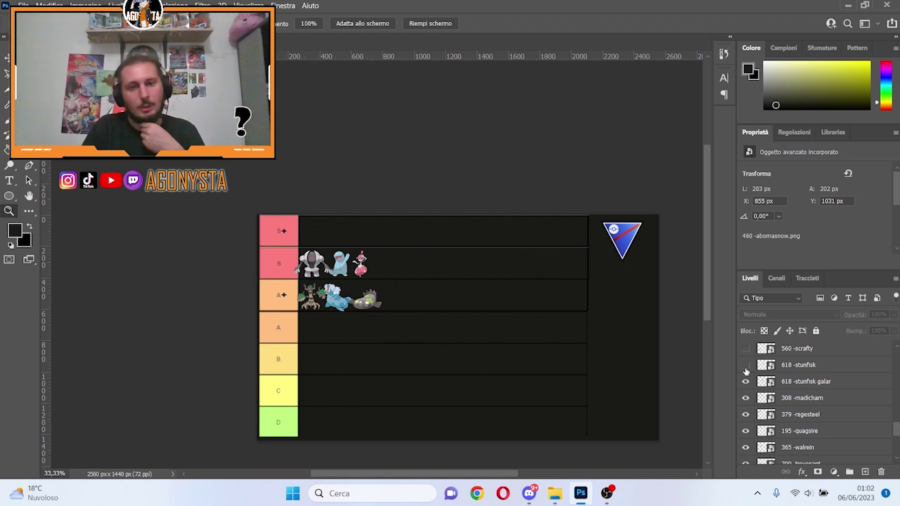
{"action": "scroll", "coordinate": [746, 373], "scroll_direction": "up", "scroll_amount": 1}
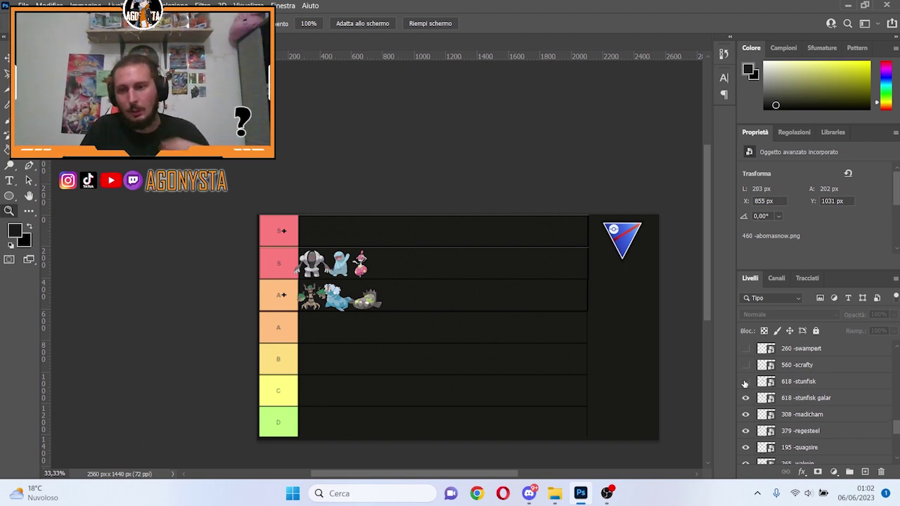
{"action": "left_click", "coordinate": [746, 381]}
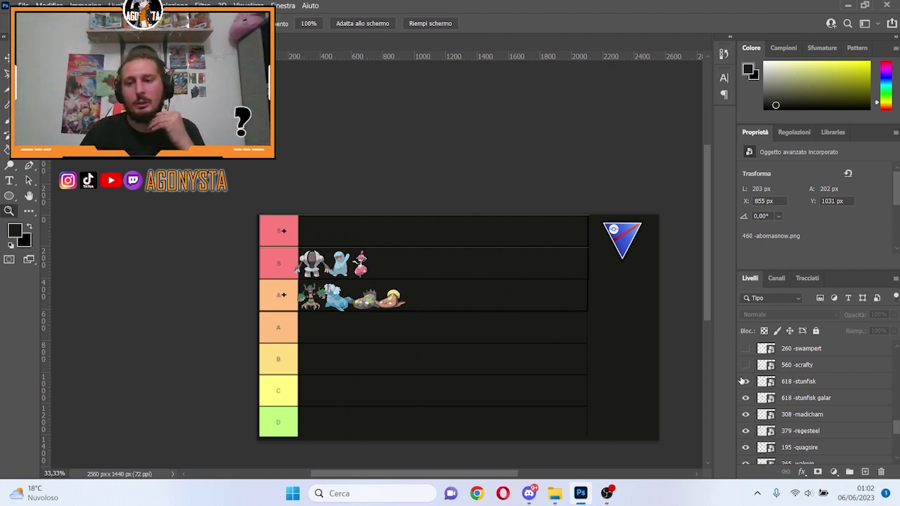
{"action": "left_click", "coordinate": [746, 365]}
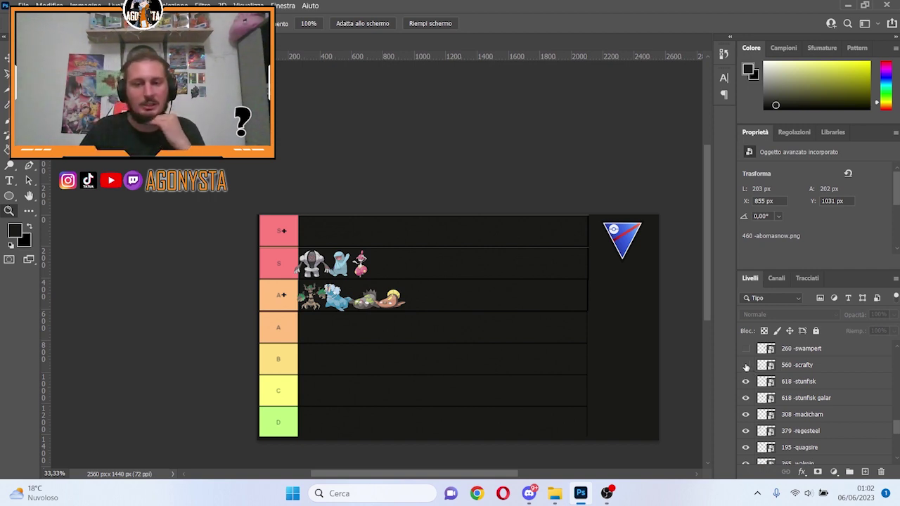
{"action": "left_click", "coordinate": [747, 365]}
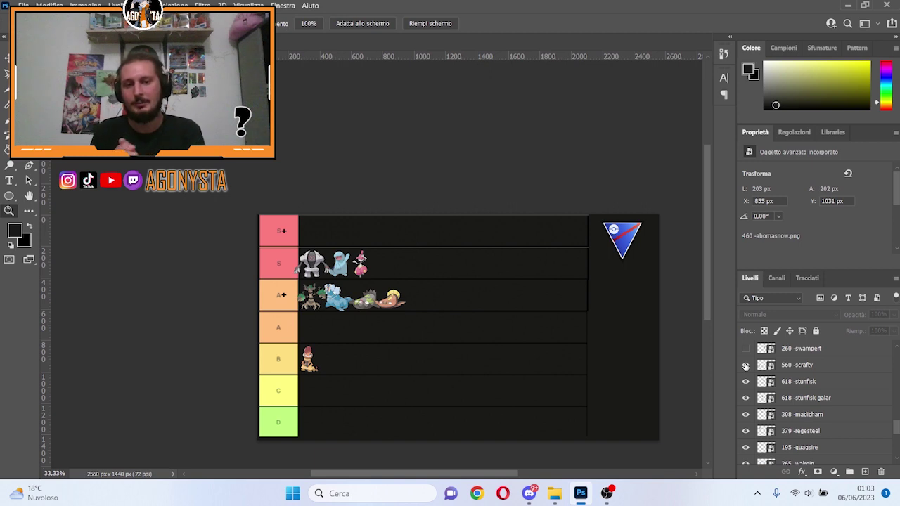
Show the hidden 260 -swampert and 171 -lantum layers on the tier list
{"action": "scroll", "coordinate": [760, 372], "scroll_direction": "up", "scroll_amount": 1}
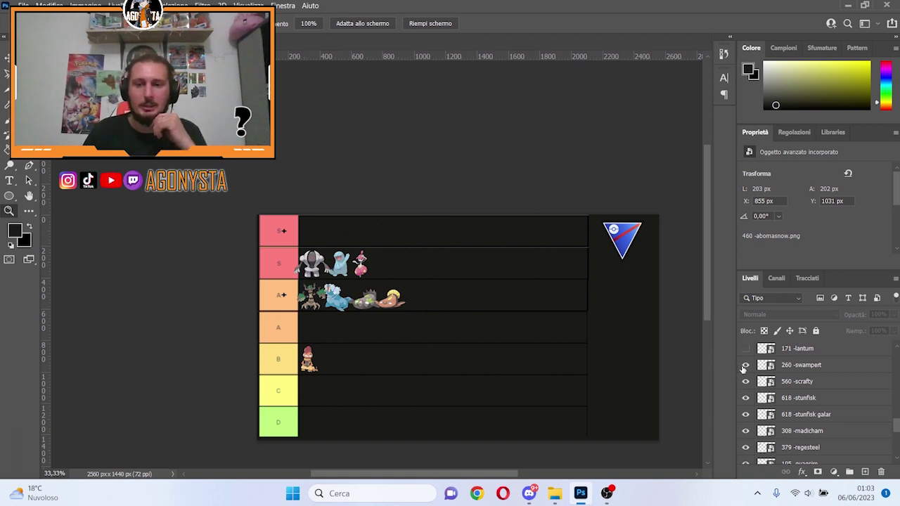
{"action": "left_click", "coordinate": [745, 366]}
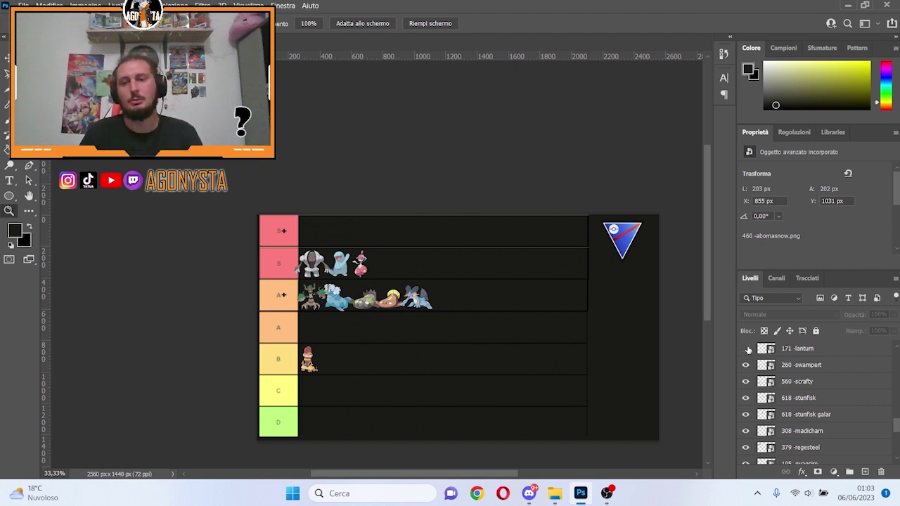
{"action": "left_click", "coordinate": [747, 349]}
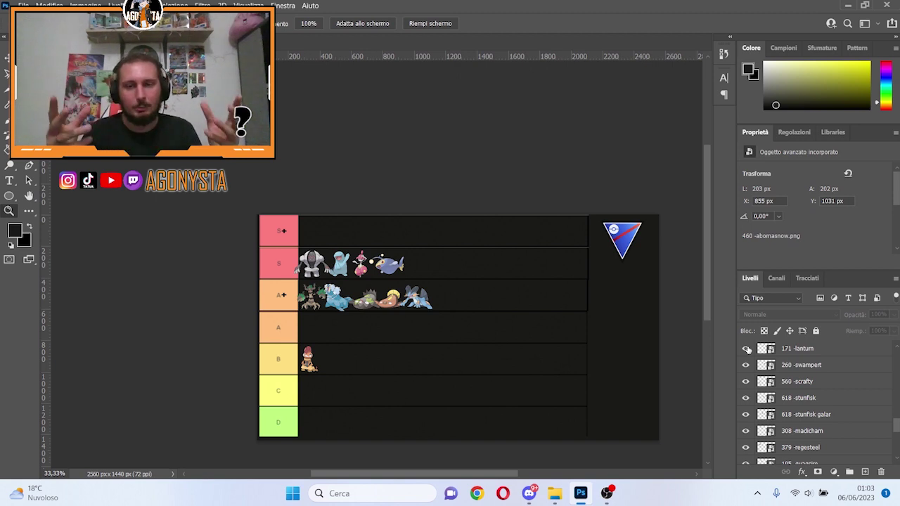
Make the 411 -bastiodon and 108 -likitung layers visible on the tier list
{"action": "scroll", "coordinate": [783, 380], "scroll_direction": "up", "scroll_amount": 5}
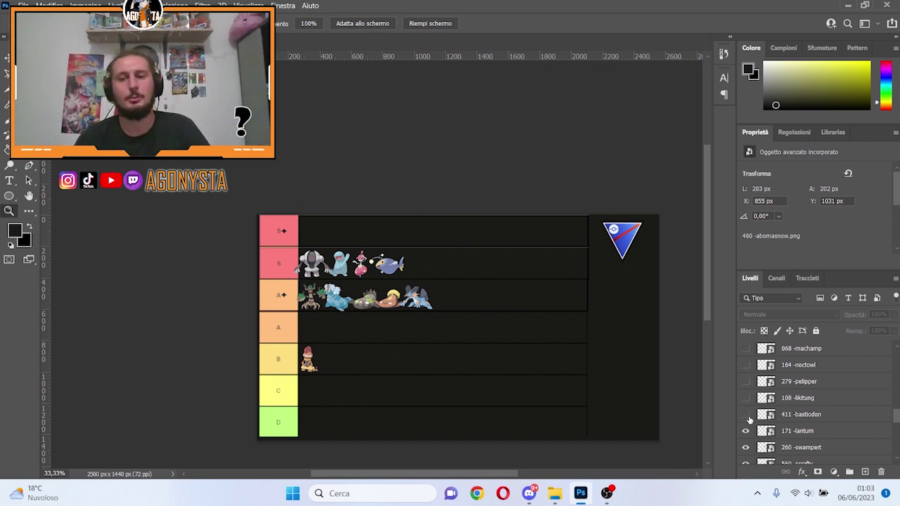
{"action": "left_click", "coordinate": [747, 415]}
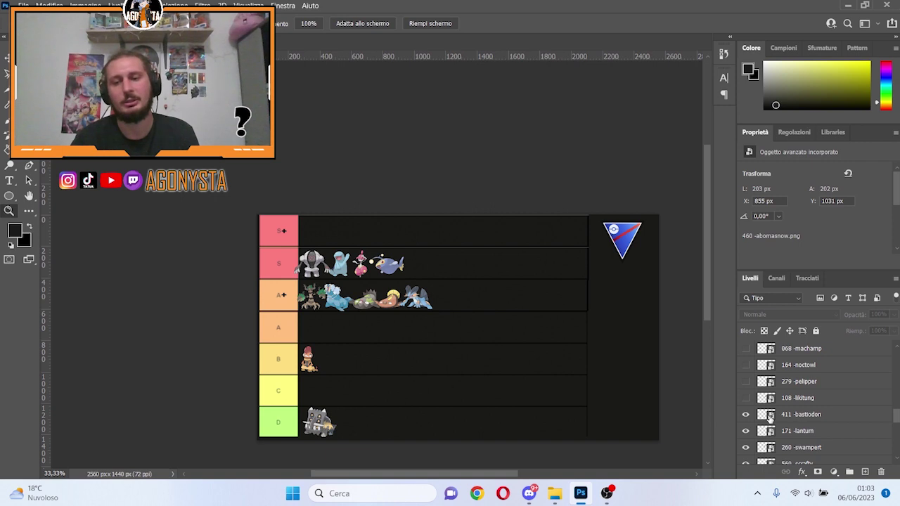
{"action": "scroll", "coordinate": [793, 399], "scroll_direction": "up", "scroll_amount": 1}
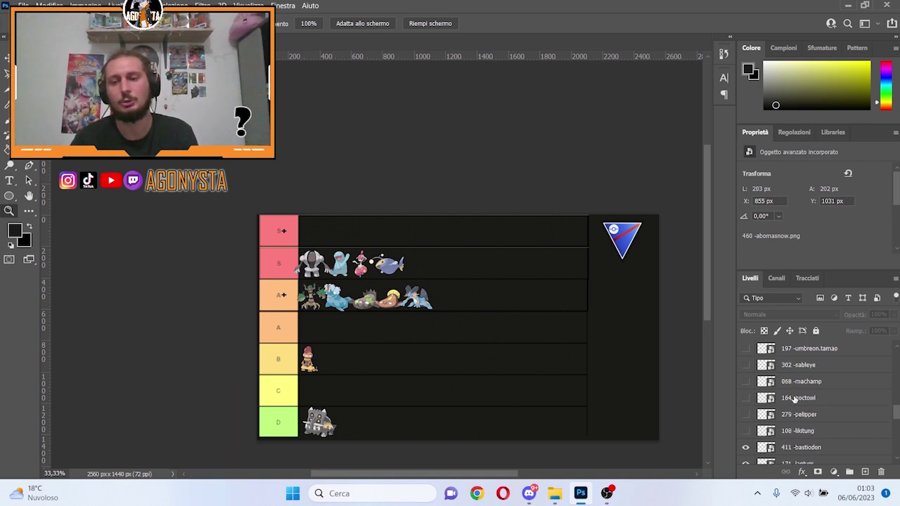
{"action": "left_click", "coordinate": [747, 432]}
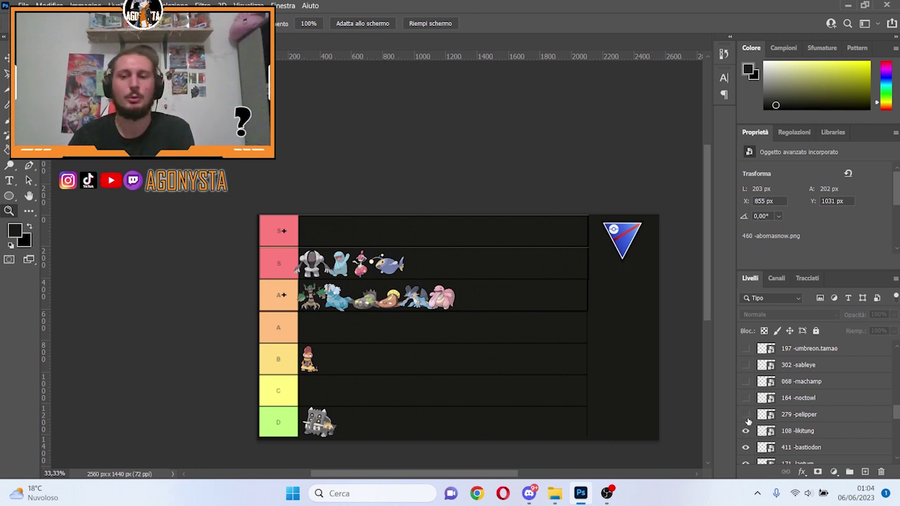
Turn on the visibility of the 279 -pelipper, 164 -noctowl, 068 -machamp and 302 -sableye layers
{"action": "left_click", "coordinate": [747, 415]}
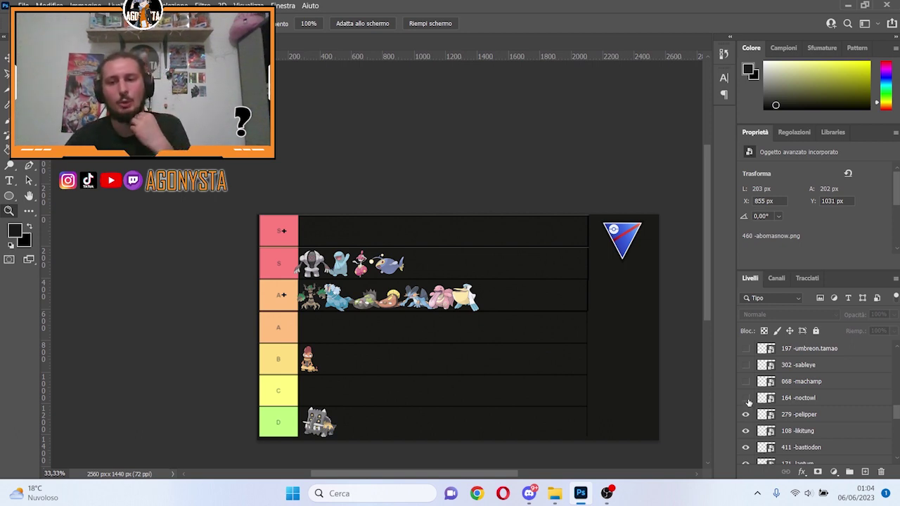
{"action": "left_click", "coordinate": [747, 399]}
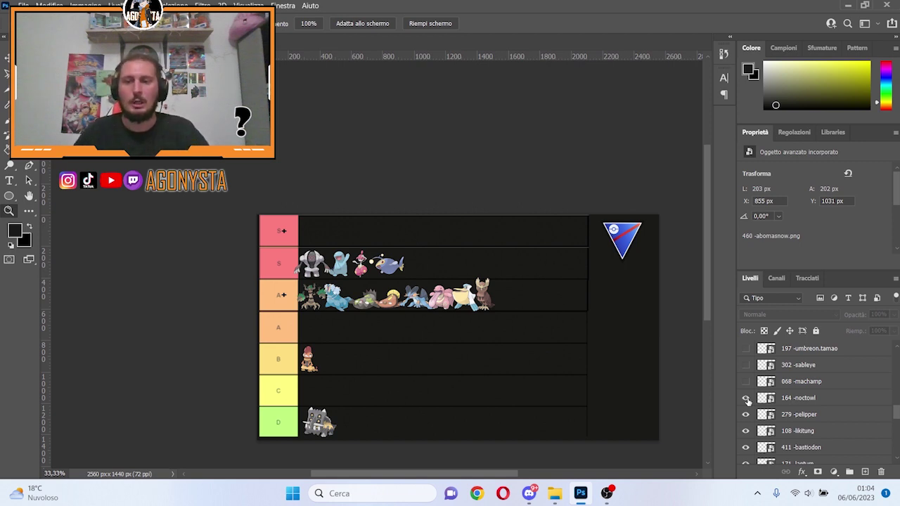
{"action": "left_click", "coordinate": [747, 381]}
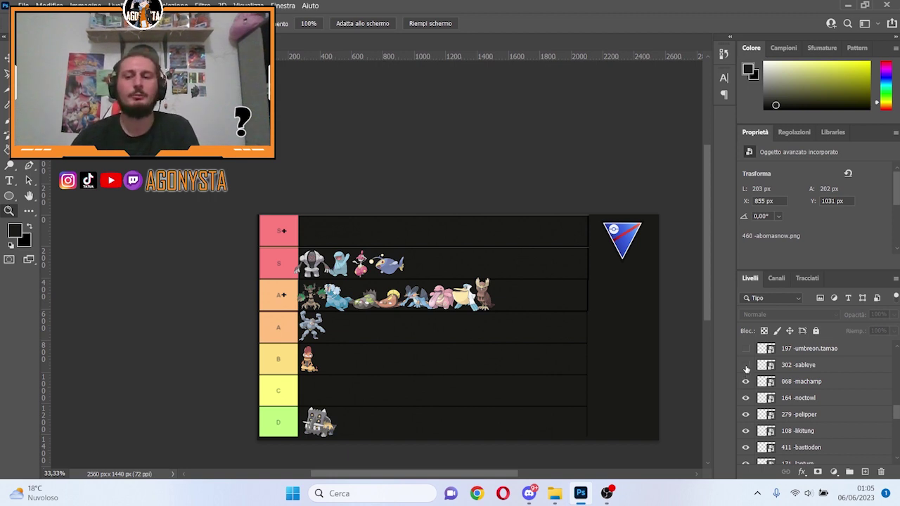
{"action": "left_click", "coordinate": [747, 366]}
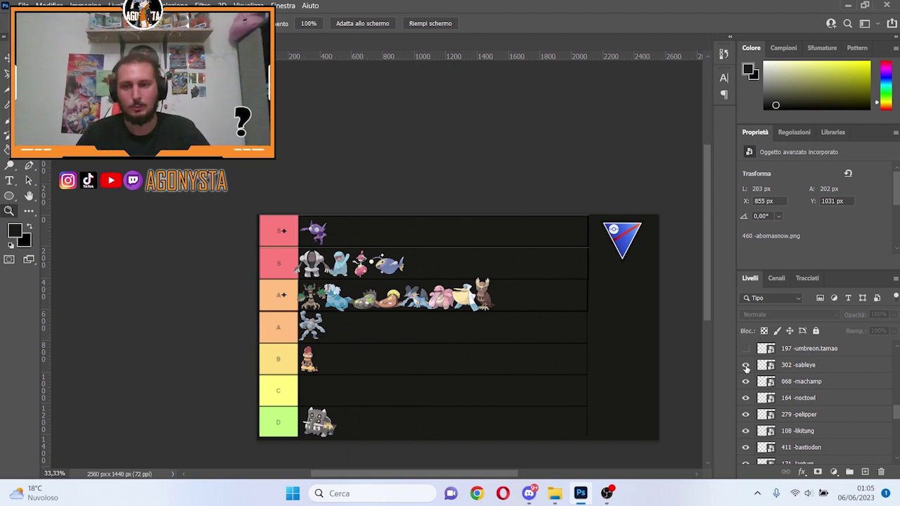
Reveal the 197 -umbreon.tamao and 028 -sandslash di alola layers on the tier list
{"action": "scroll", "coordinate": [751, 383], "scroll_direction": "up", "scroll_amount": 5}
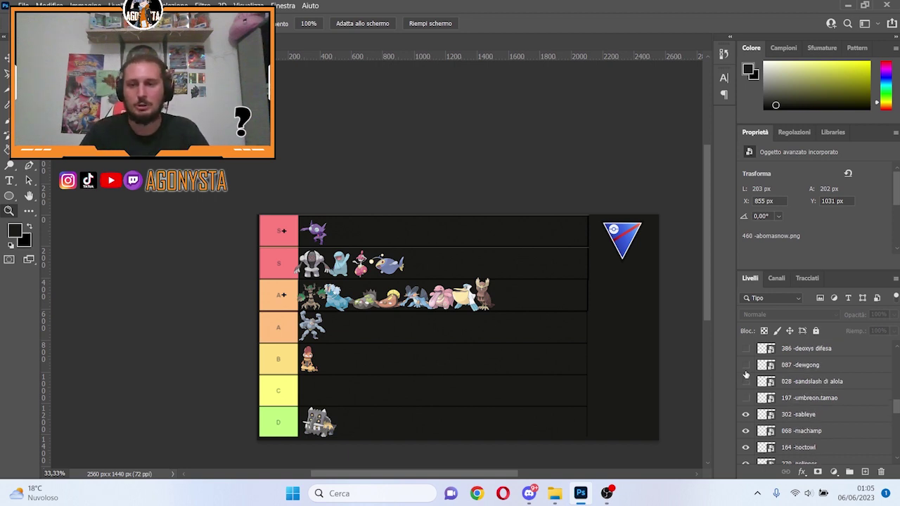
{"action": "scroll", "coordinate": [758, 400], "scroll_direction": "down", "scroll_amount": 1}
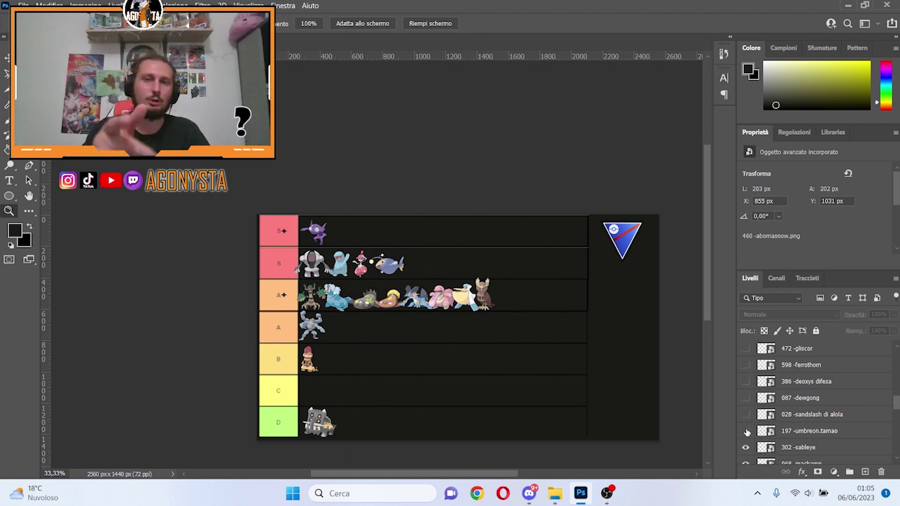
{"action": "left_click", "coordinate": [747, 431]}
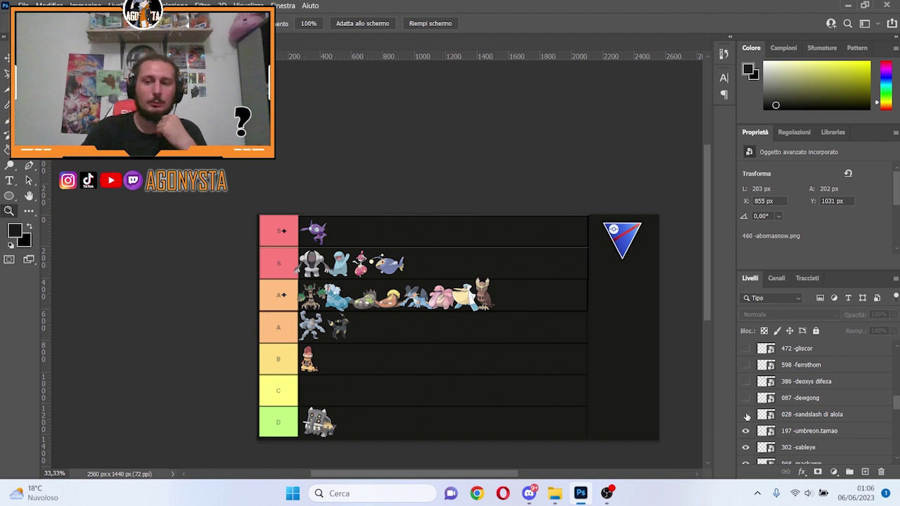
{"action": "left_click", "coordinate": [746, 414]}
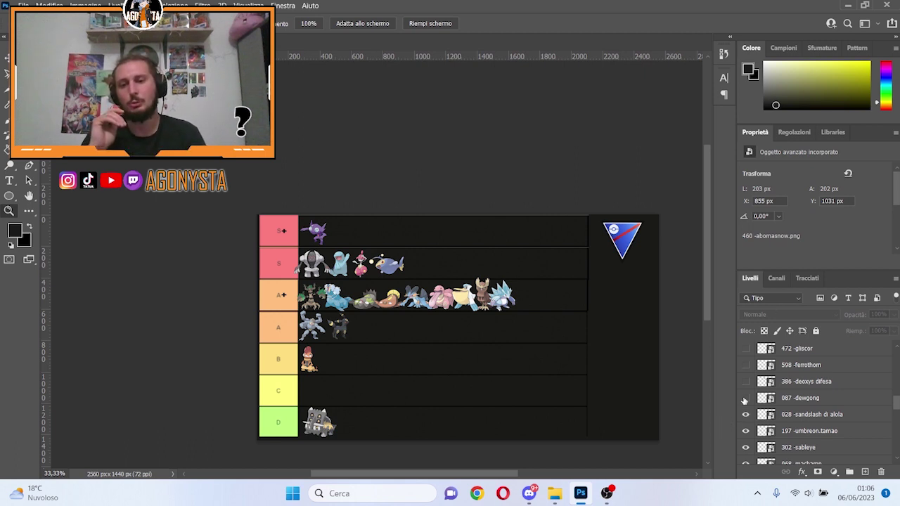
Show the hidden layers 087 -dewgong, 386 -deoxys difesa and 598 -ferrothorn
{"action": "left_click", "coordinate": [746, 398]}
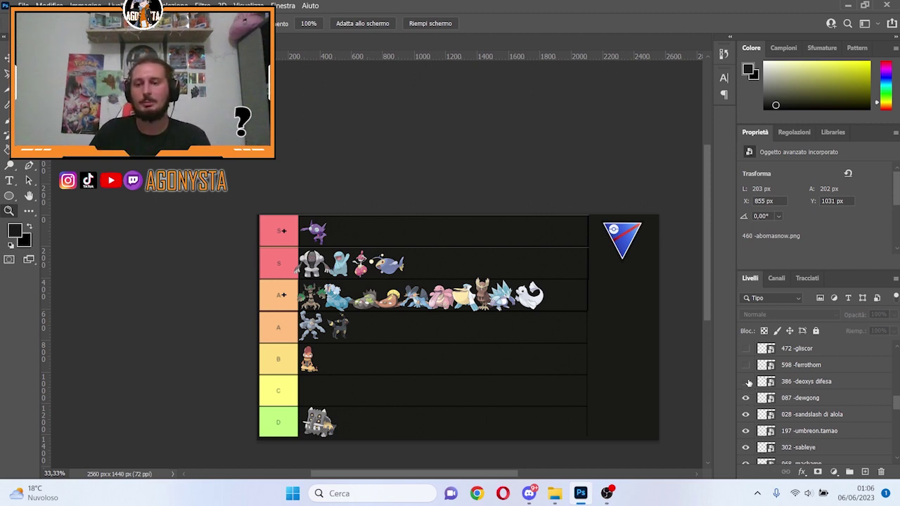
{"action": "left_click", "coordinate": [746, 381]}
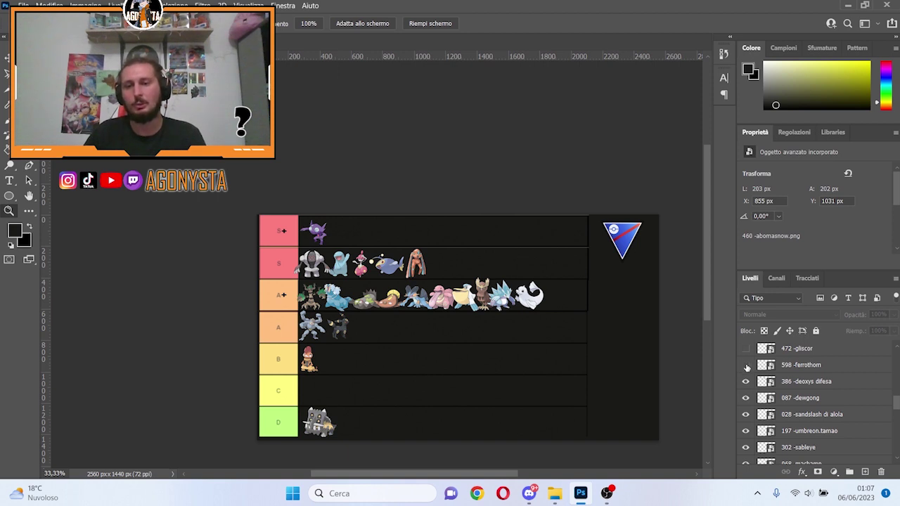
{"action": "left_click", "coordinate": [747, 365]}
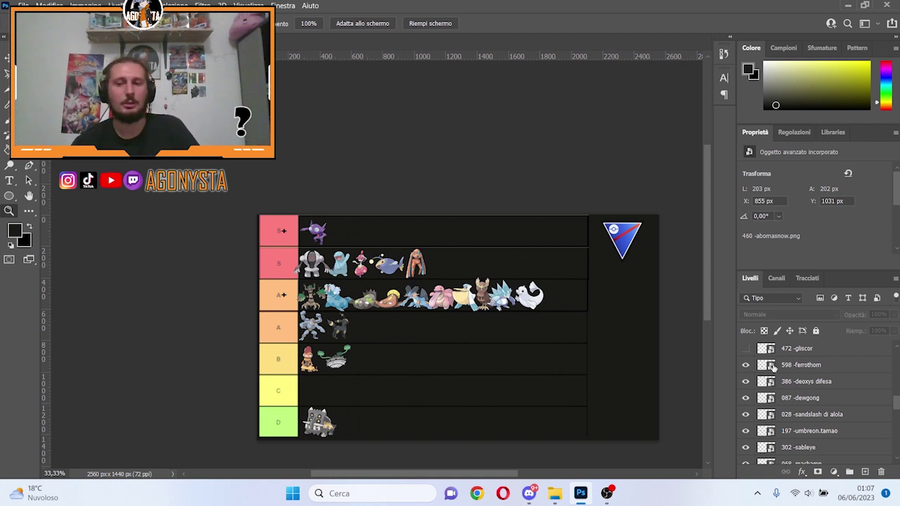
Make the 472 -gliscor and 788 -tapu fini layers visible on the tier list
{"action": "scroll", "coordinate": [800, 372], "scroll_direction": "up", "scroll_amount": 2}
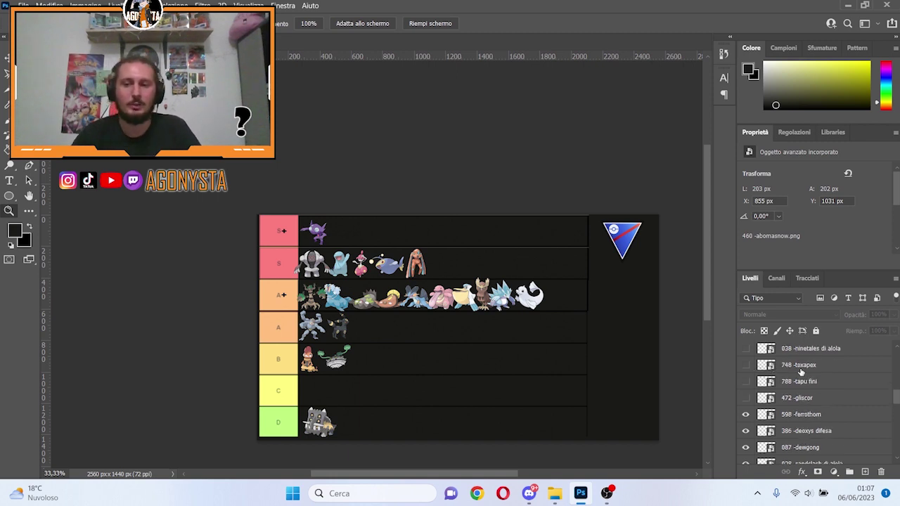
{"action": "left_click", "coordinate": [746, 399]}
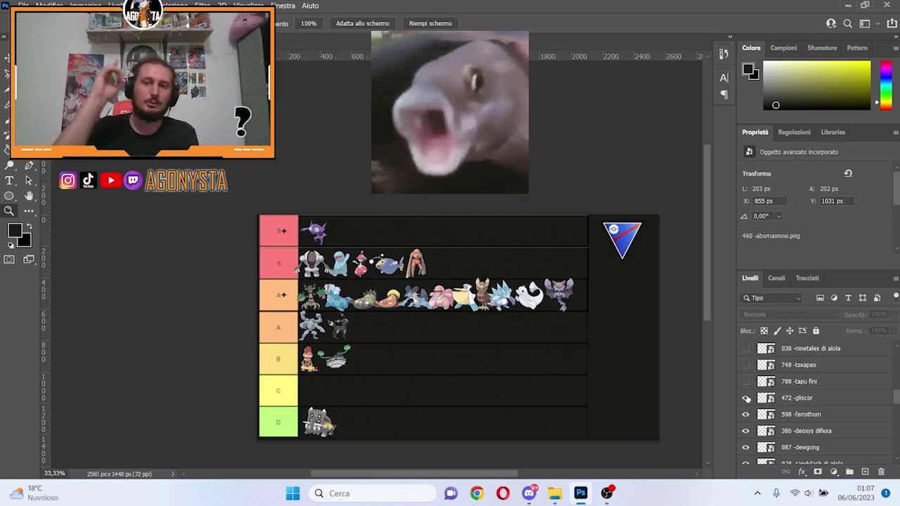
{"action": "scroll", "coordinate": [747, 399], "scroll_direction": "up", "scroll_amount": 1}
{"action": "left_click", "coordinate": [747, 398]}
{"action": "scroll", "coordinate": [758, 399], "scroll_direction": "up", "scroll_amount": 1}
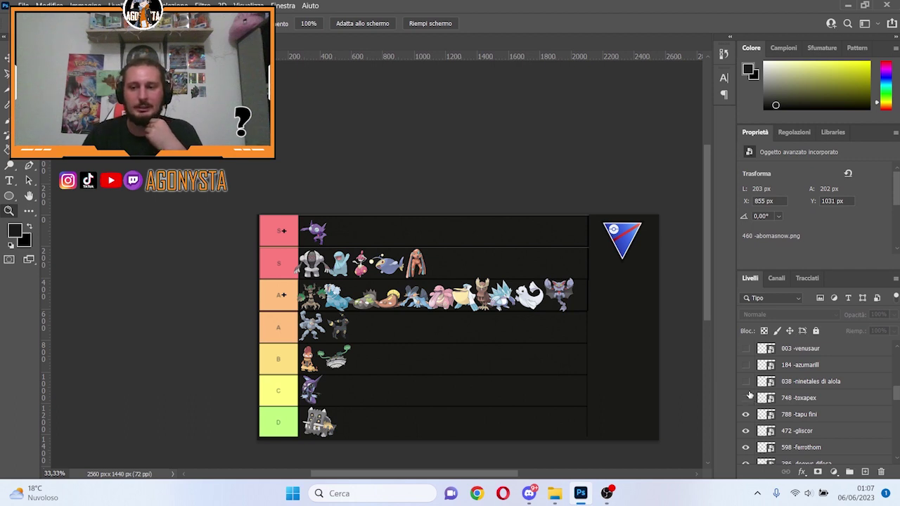
Reveal the 184 -azumarill, 748 -toxapex, 038 -ninetales di alola, 003 -venusaur and 006 -charizard layers on the tier list
{"action": "left_click", "coordinate": [747, 365]}
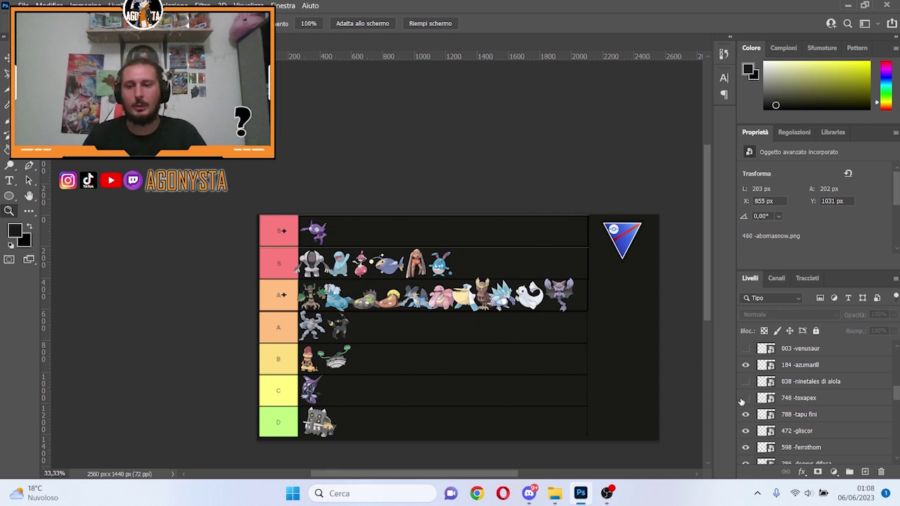
{"action": "left_click", "coordinate": [746, 398]}
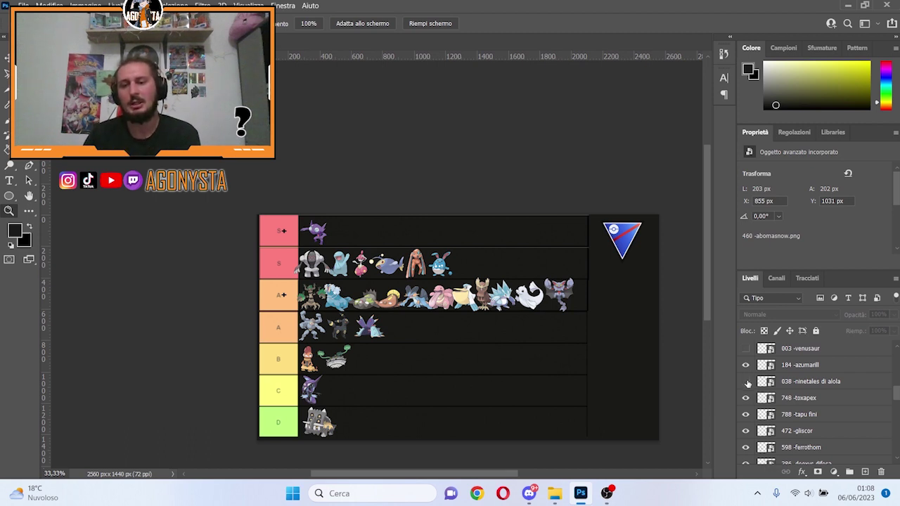
{"action": "left_click", "coordinate": [746, 381]}
{"action": "scroll", "coordinate": [747, 382], "scroll_direction": "up", "scroll_amount": 2}
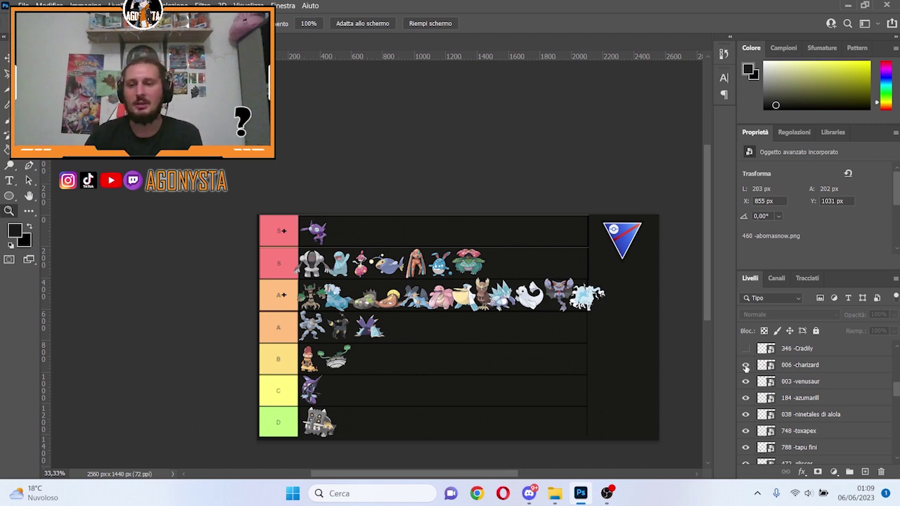
{"action": "left_click", "coordinate": [746, 365]}
Turn on the visibility of the 346 -Cradily, 478 -froslass, 018 -pidgeot and 211 -qwilfish layers
{"action": "scroll", "coordinate": [752, 383], "scroll_direction": "up", "scroll_amount": 4}
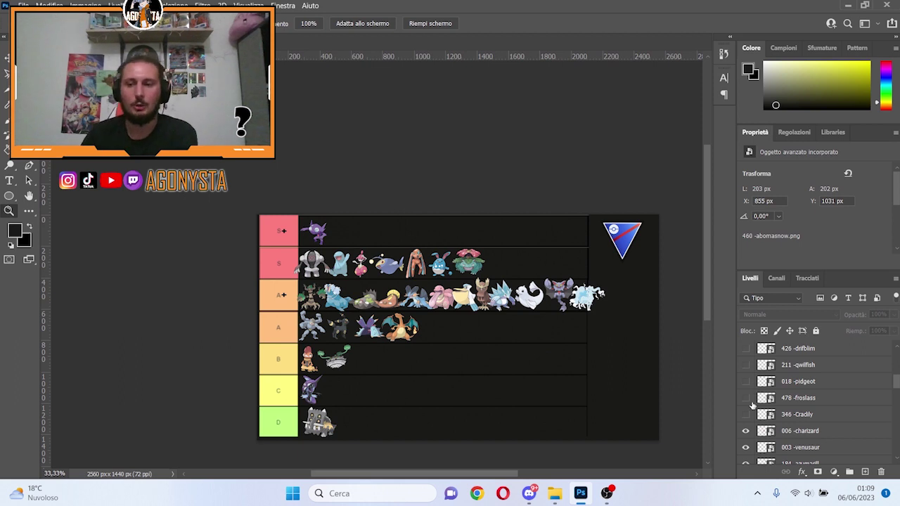
{"action": "left_click", "coordinate": [745, 415]}
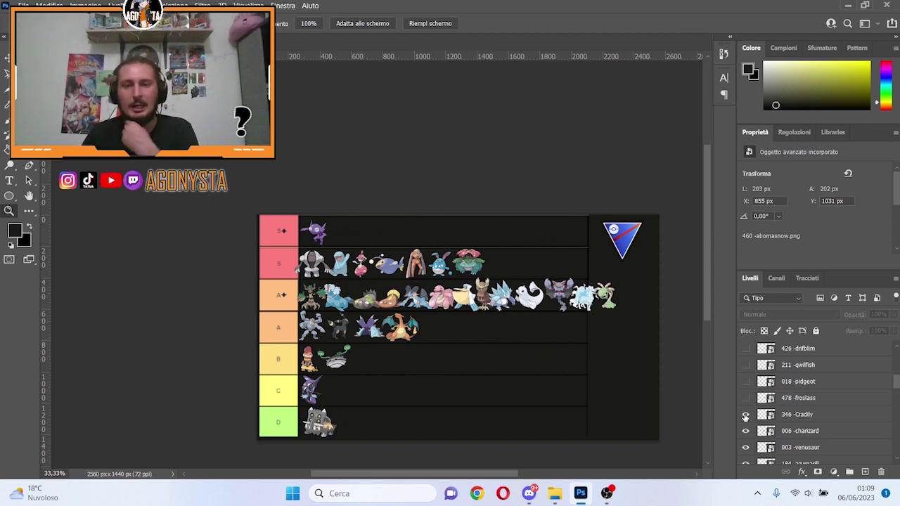
{"action": "scroll", "coordinate": [751, 419], "scroll_direction": "up", "scroll_amount": 2}
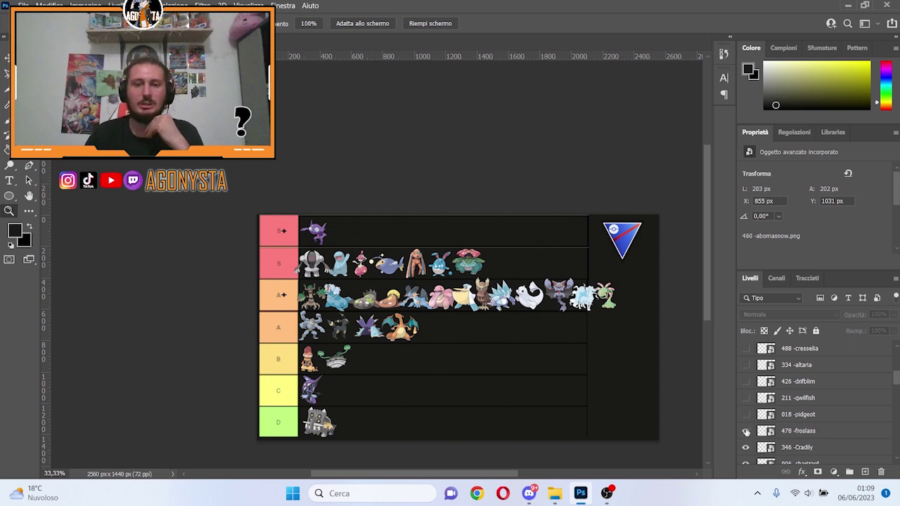
{"action": "left_click", "coordinate": [745, 430]}
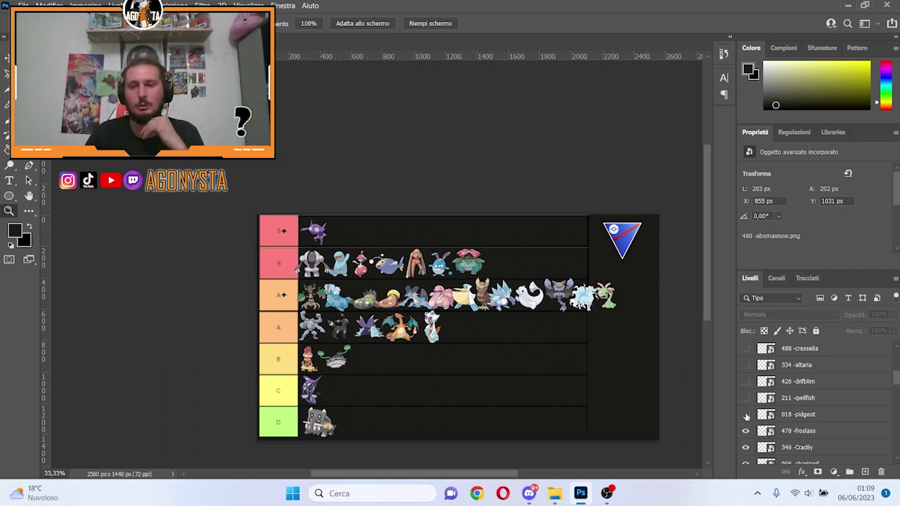
{"action": "left_click", "coordinate": [746, 415]}
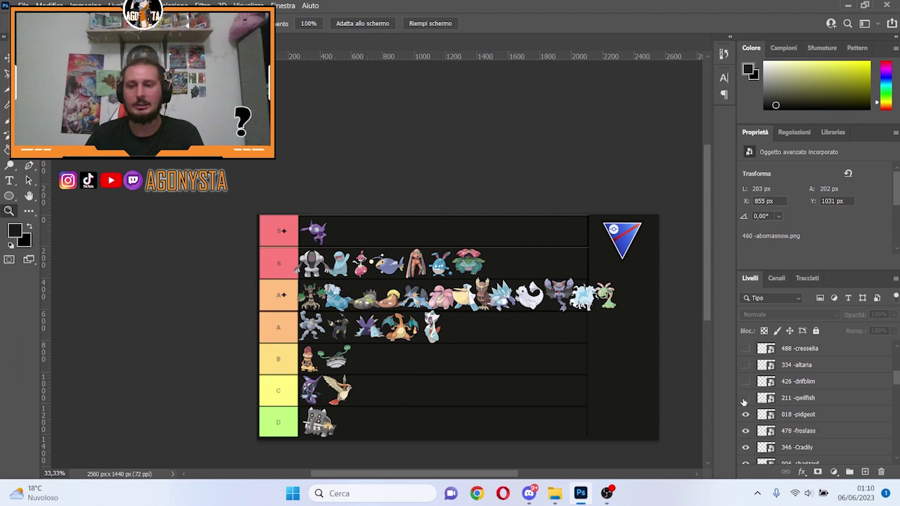
{"action": "left_click", "coordinate": [746, 398]}
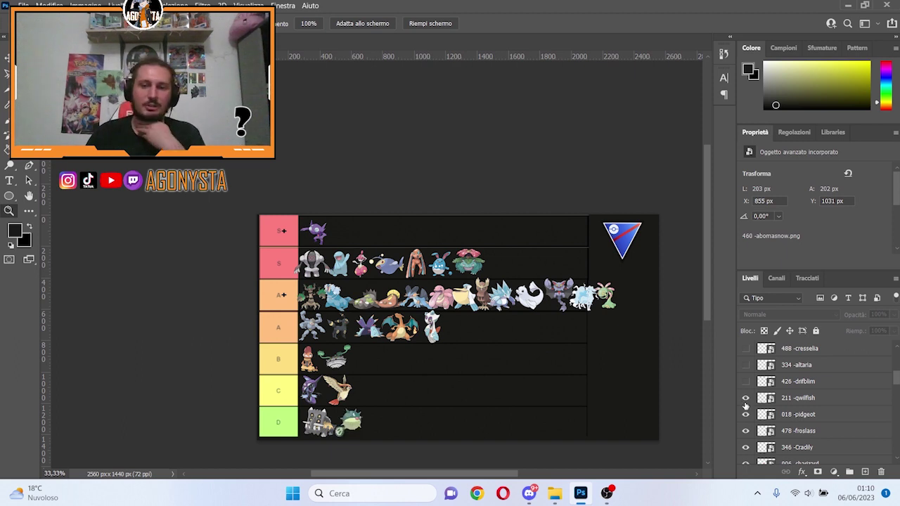
Make the 426 -drifblim, 334 -altaria and 488 -cresselia layers visible on the tier list
{"action": "scroll", "coordinate": [747, 406], "scroll_direction": "up", "scroll_amount": 1}
{"action": "scroll", "coordinate": [747, 406], "scroll_direction": "up", "scroll_amount": 2}
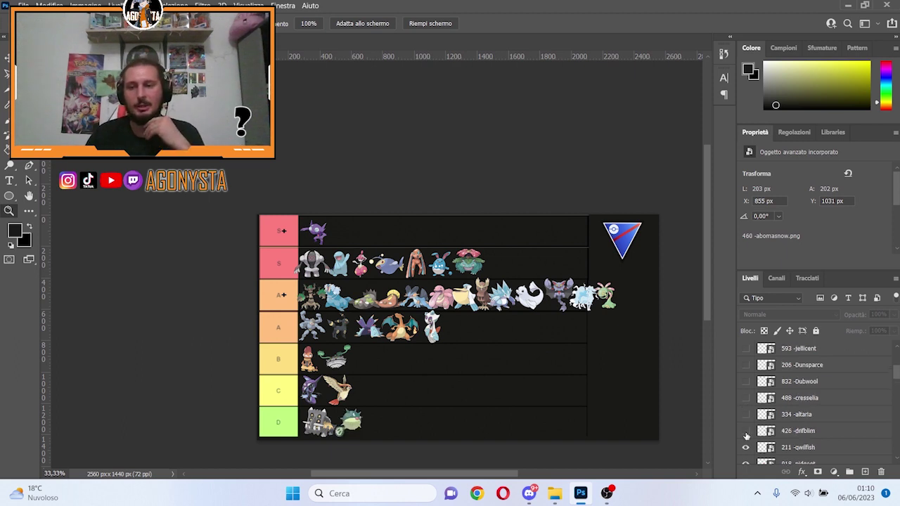
{"action": "left_click", "coordinate": [746, 431]}
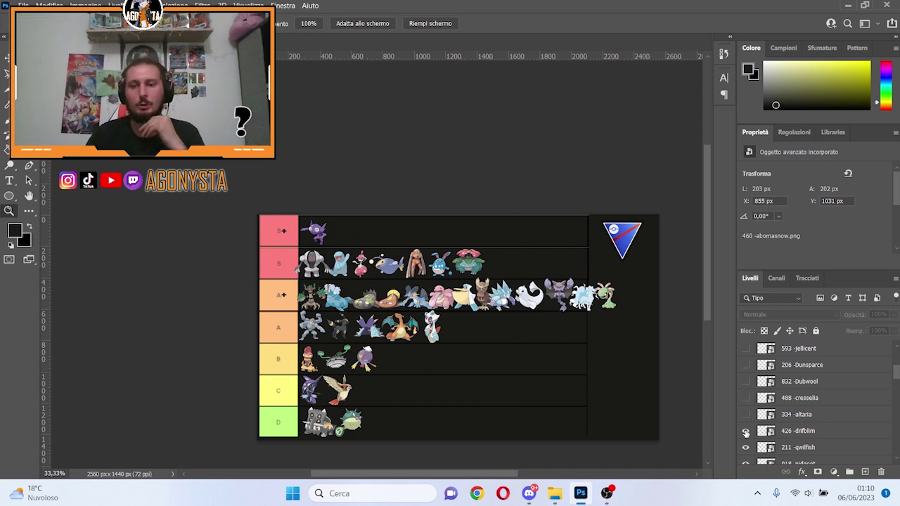
{"action": "scroll", "coordinate": [746, 429], "scroll_direction": "up", "scroll_amount": 1}
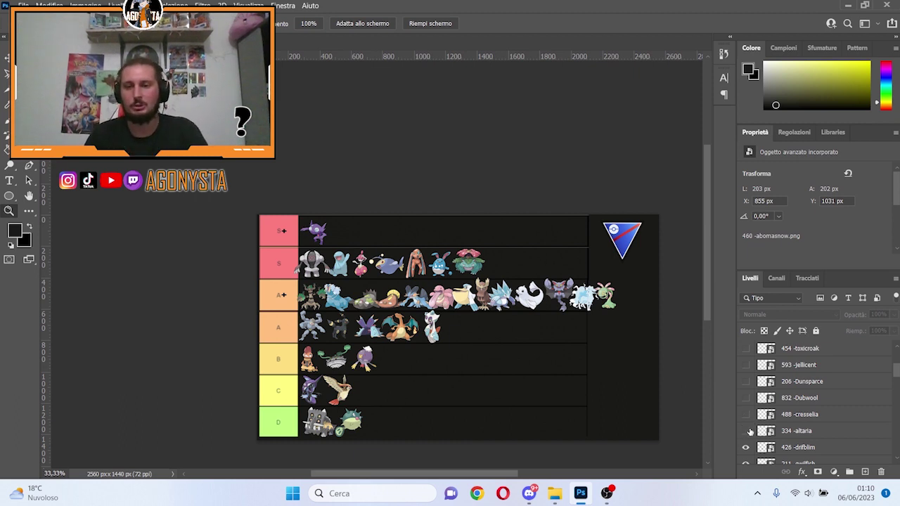
{"action": "left_click", "coordinate": [746, 432]}
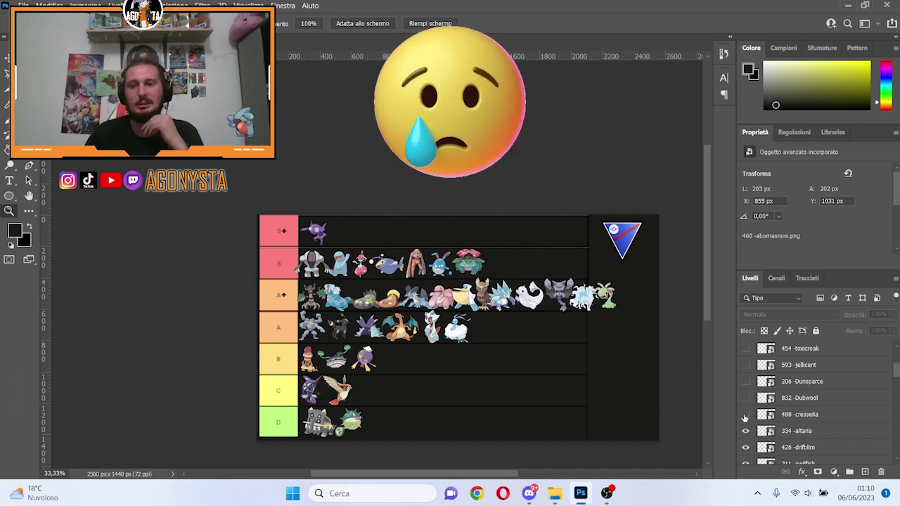
{"action": "left_click", "coordinate": [747, 415]}
Show the hidden layers 832 -Dubwool, 206 -Dunsparce, 593 -jellicent, 454 -toxicroak and 227 -skarmory
{"action": "scroll", "coordinate": [750, 420], "scroll_direction": "up", "scroll_amount": 2}
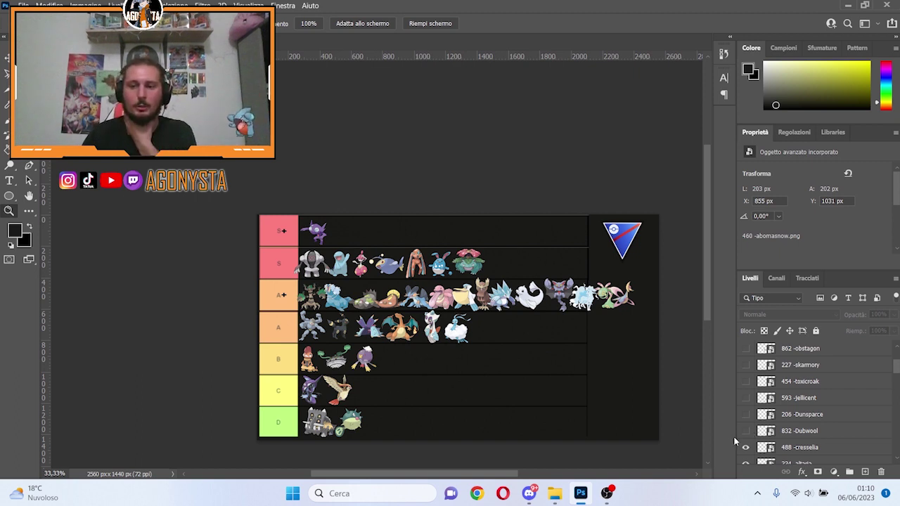
{"action": "left_click", "coordinate": [746, 431]}
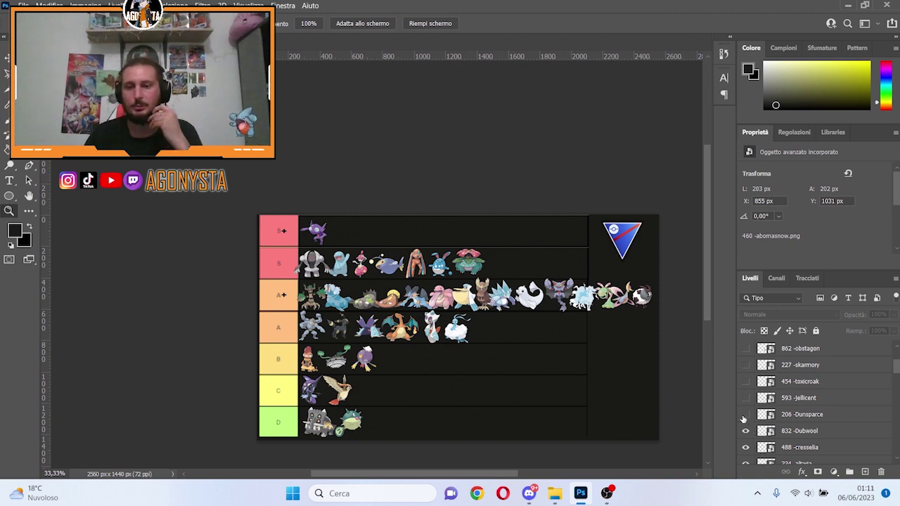
{"action": "left_click", "coordinate": [746, 415]}
{"action": "scroll", "coordinate": [746, 416], "scroll_direction": "up", "scroll_amount": 3}
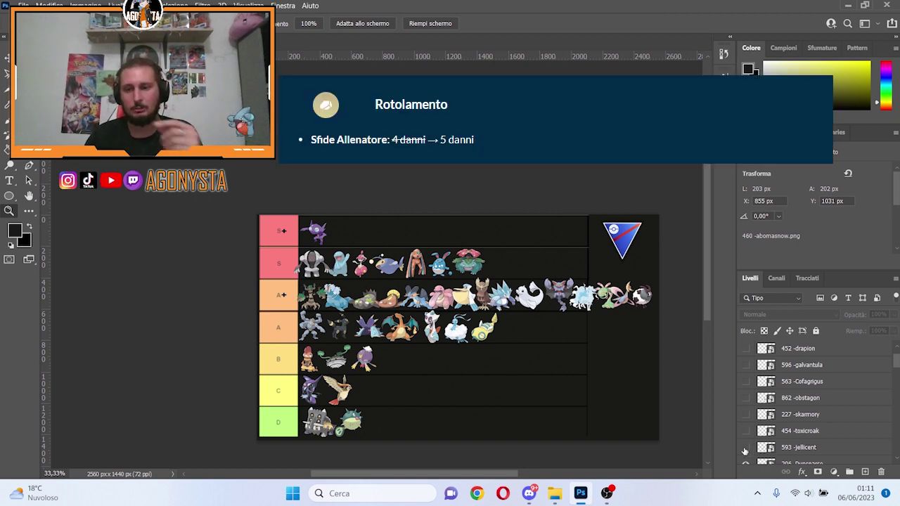
{"action": "left_click", "coordinate": [746, 447]}
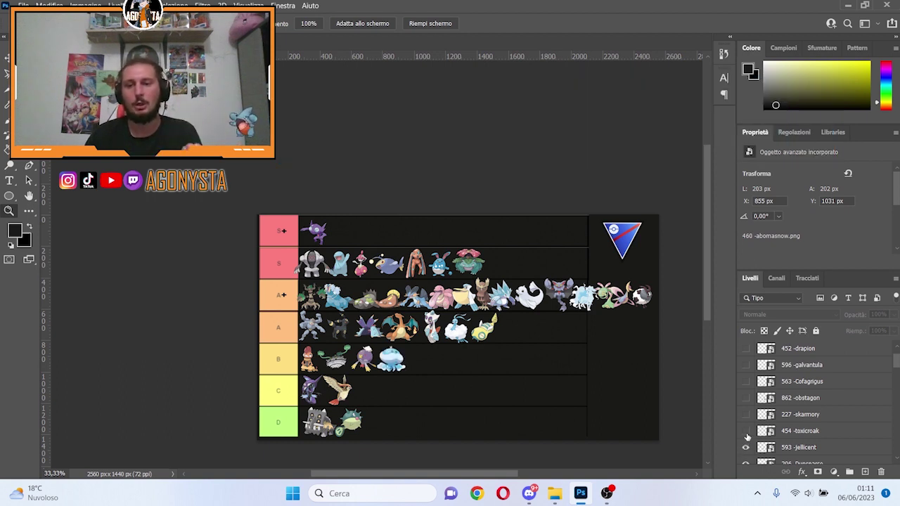
{"action": "left_click", "coordinate": [746, 431]}
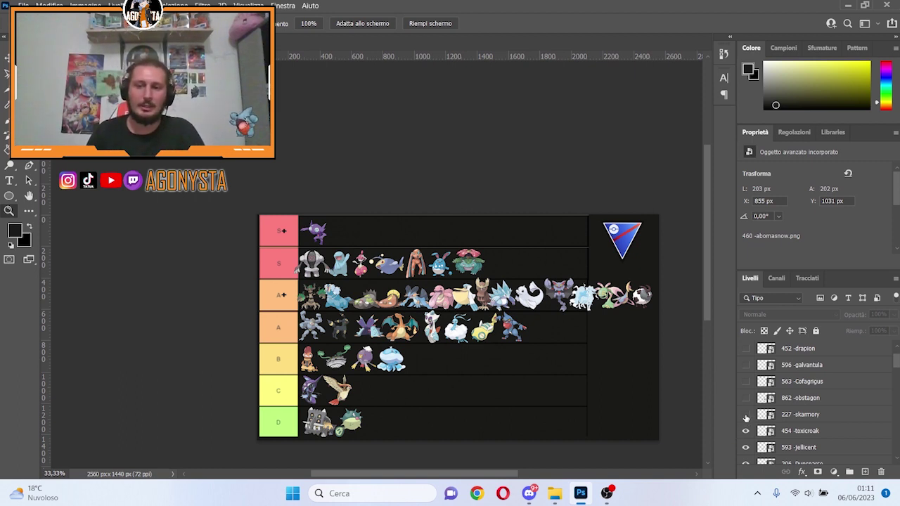
{"action": "left_click", "coordinate": [746, 416]}
Reveal the layers 862 -obstagon, 563 -Cofagrigus, 596 -galvantula, 452 -drapion, 435 -skuntank and 460 -abomasnow on the tier list
{"action": "scroll", "coordinate": [746, 416], "scroll_direction": "up", "scroll_amount": 2}
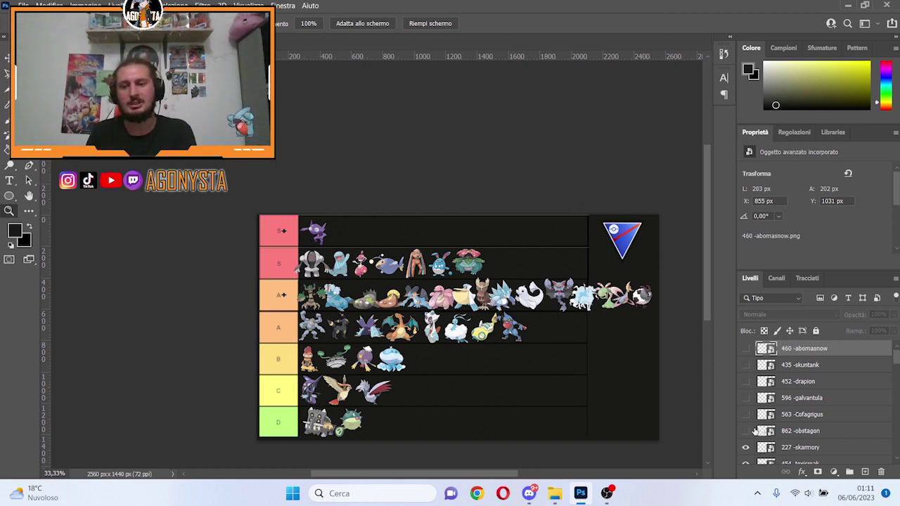
{"action": "left_click", "coordinate": [747, 431]}
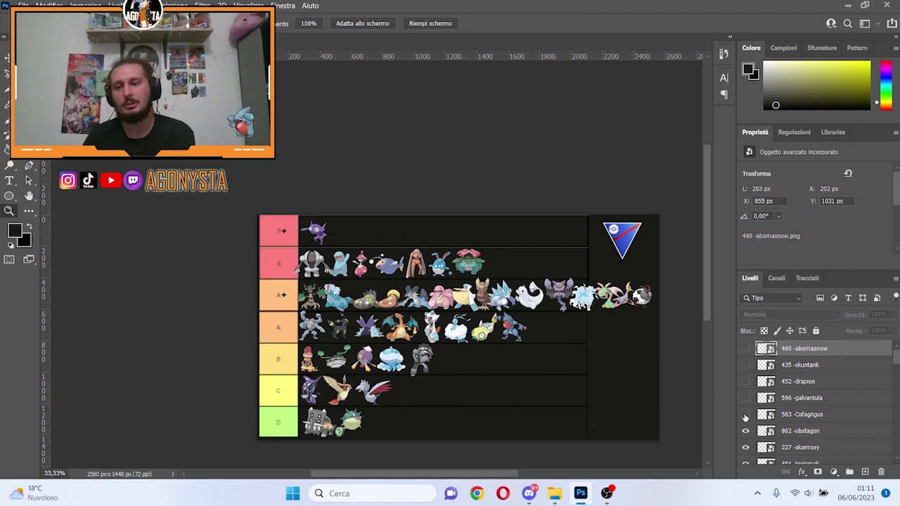
{"action": "left_click", "coordinate": [746, 415]}
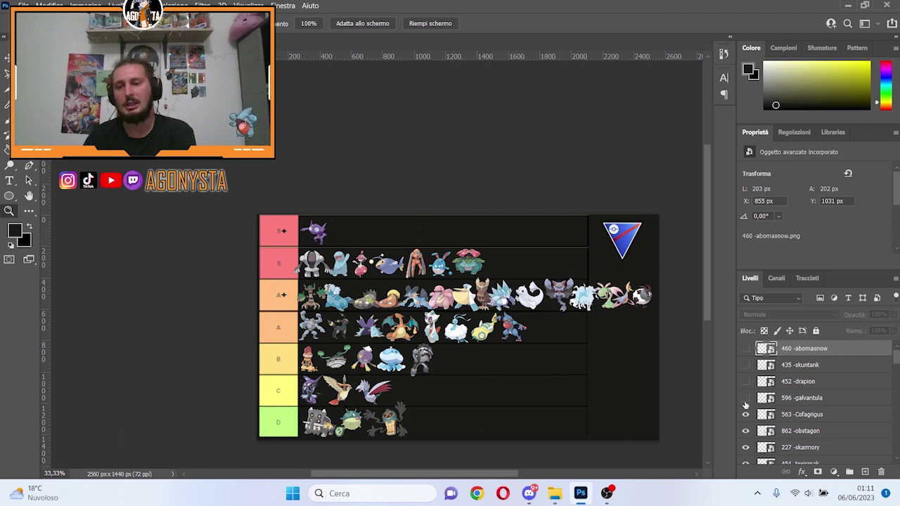
{"action": "left_click", "coordinate": [747, 398]}
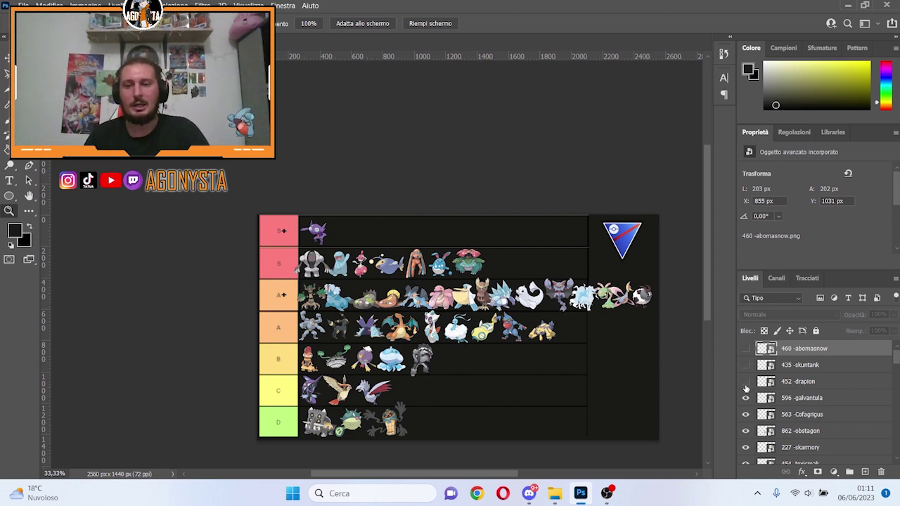
{"action": "left_click", "coordinate": [746, 382]}
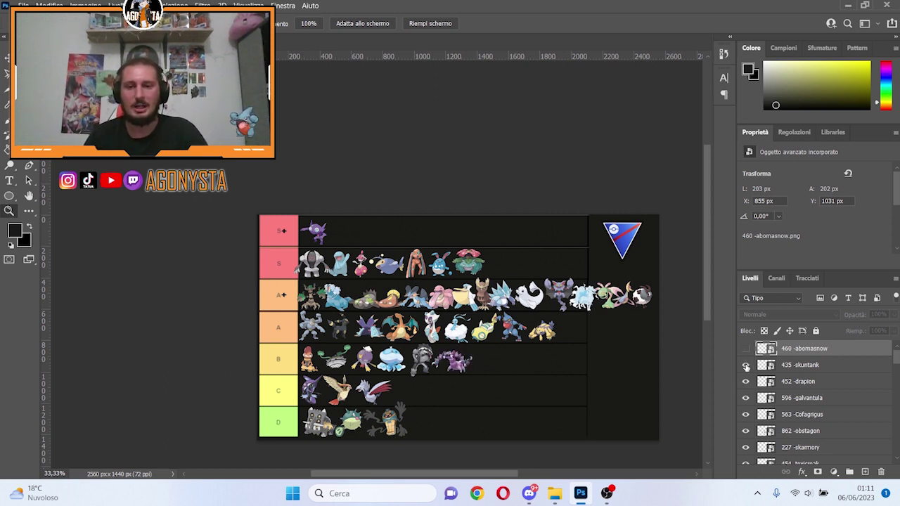
{"action": "left_click", "coordinate": [746, 365]}
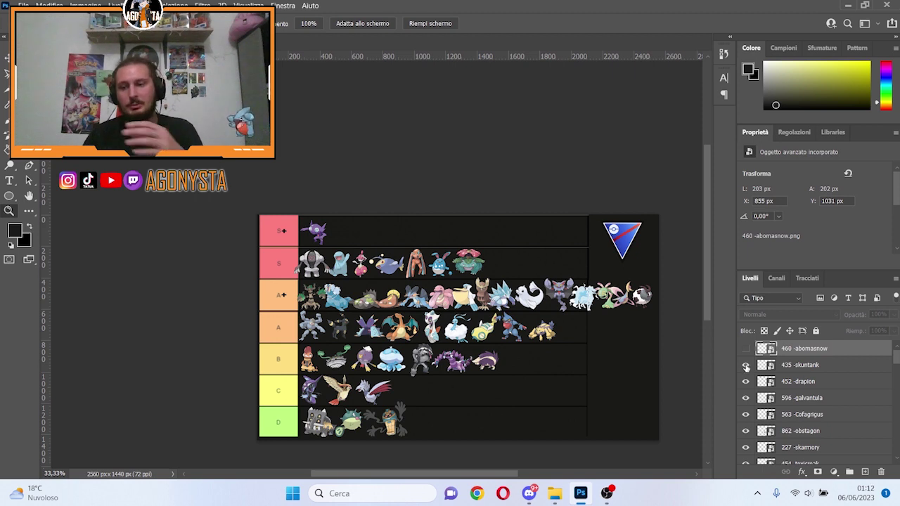
{"action": "left_click", "coordinate": [746, 348]}
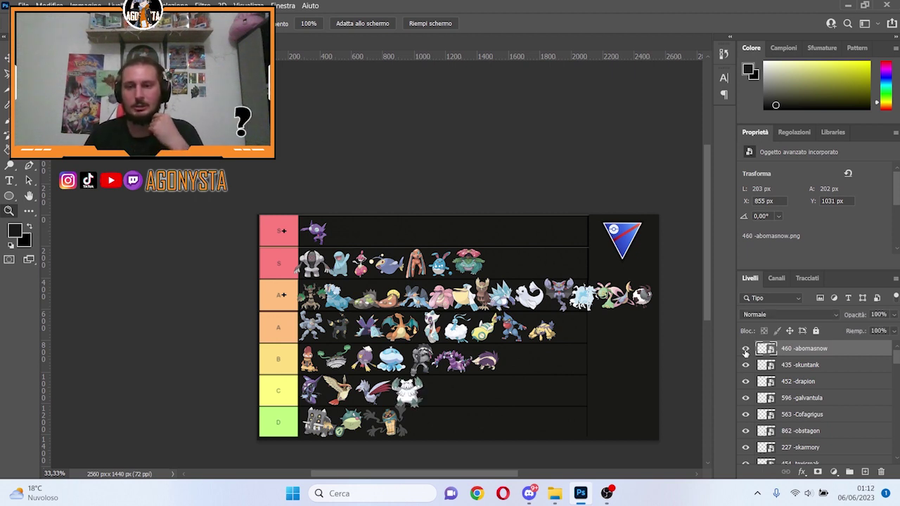